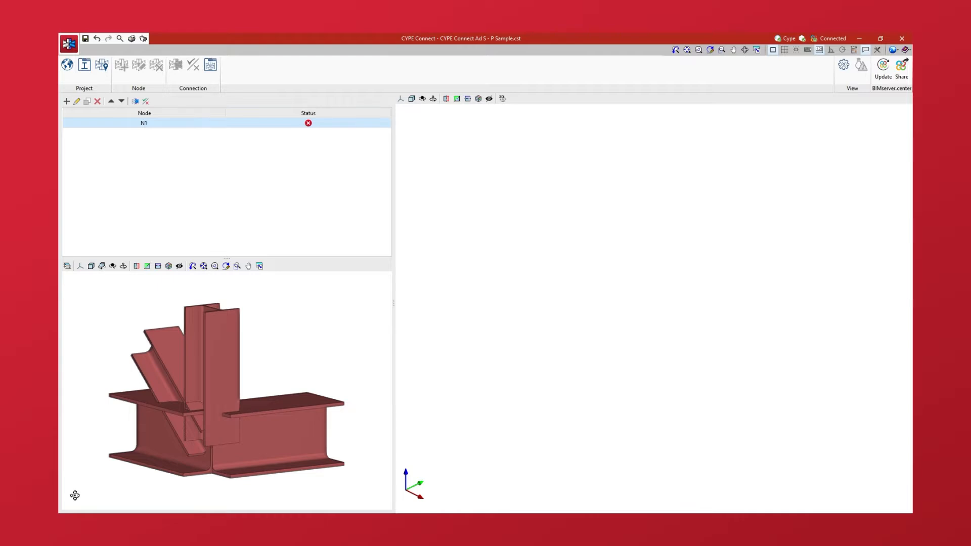
Open the connection of node N1 for editing and view its members from another angle.
{"action": "left_click_drag", "start_coordinate": [74, 496], "coordinate": [417, 495]}
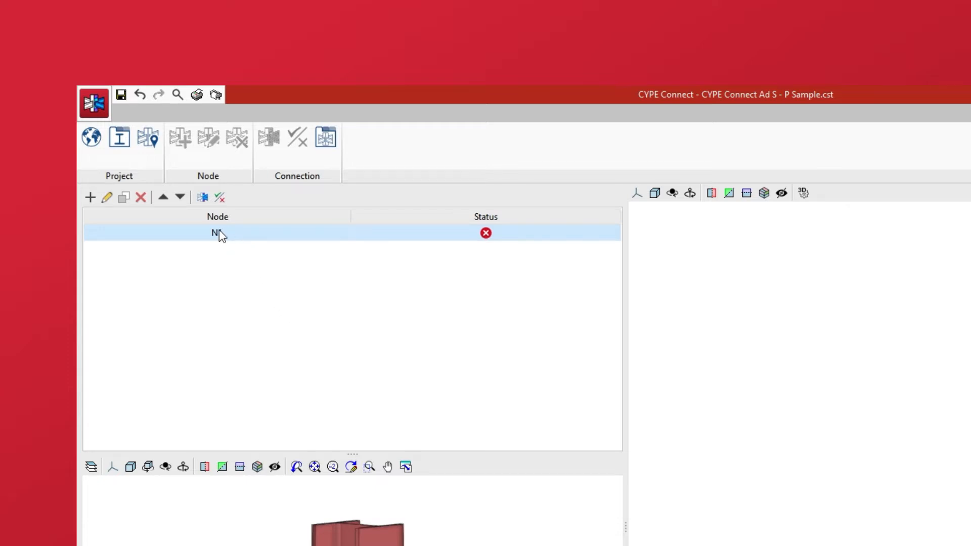
{"action": "left_click", "coordinate": [202, 202]}
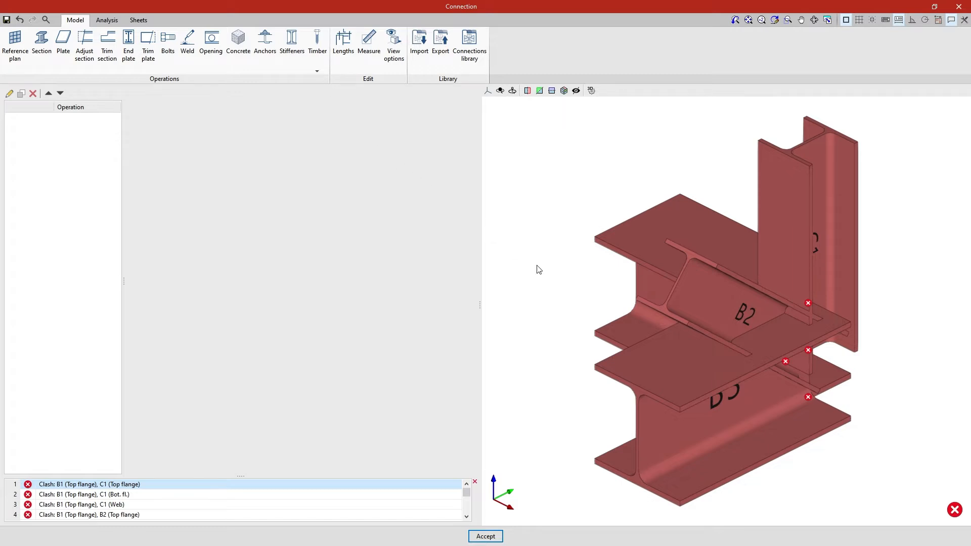
{"action": "right_click_drag", "start_coordinate": [537, 268], "coordinate": [636, 267]}
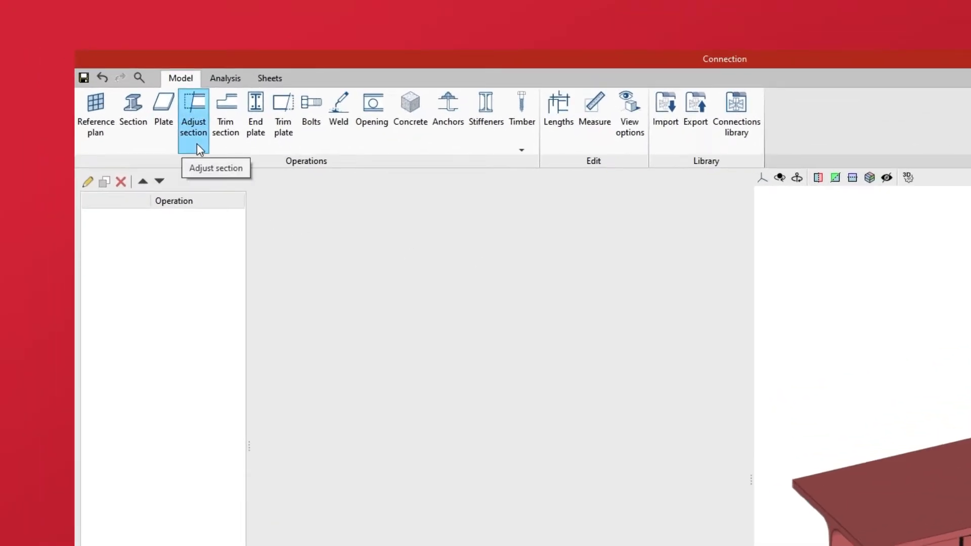
Add an Adjust section operation that adjusts section B1 to the web of section B3.
{"action": "left_click", "coordinate": [196, 144]}
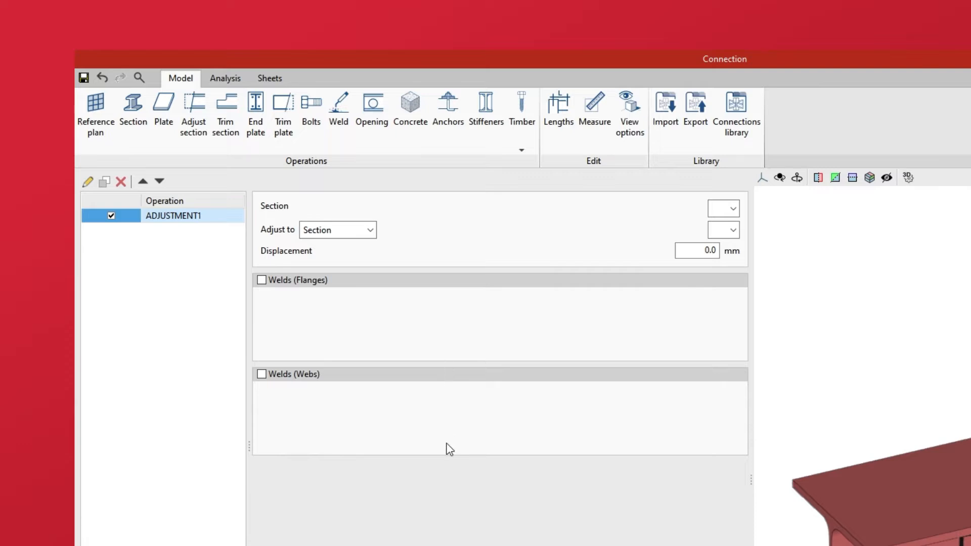
{"action": "left_click", "coordinate": [734, 211]}
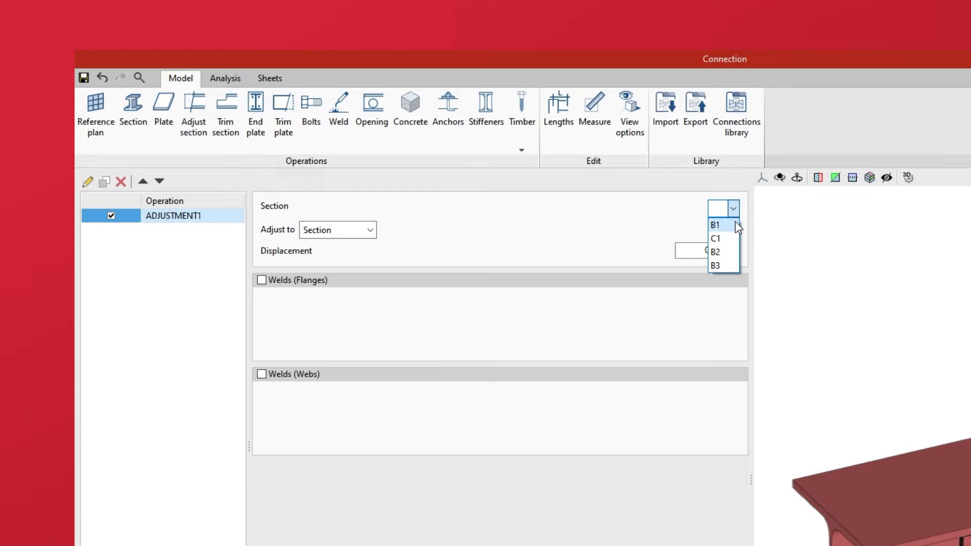
{"action": "left_click", "coordinate": [723, 225]}
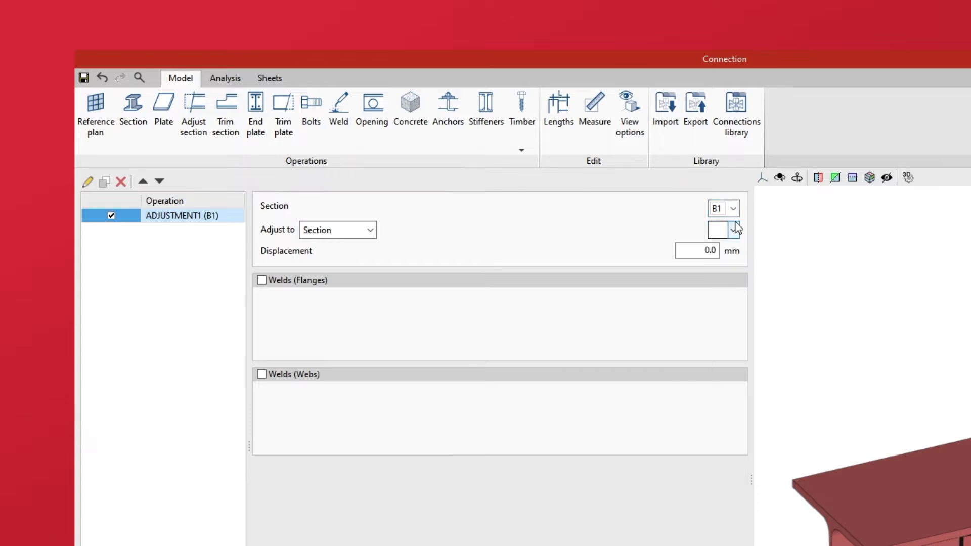
{"action": "left_click", "coordinate": [373, 231]}
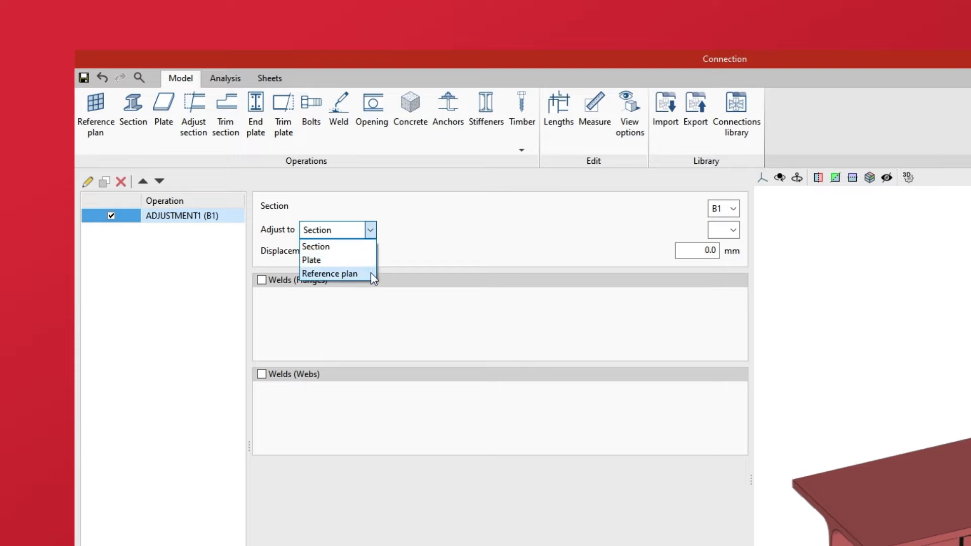
{"action": "left_click", "coordinate": [369, 246]}
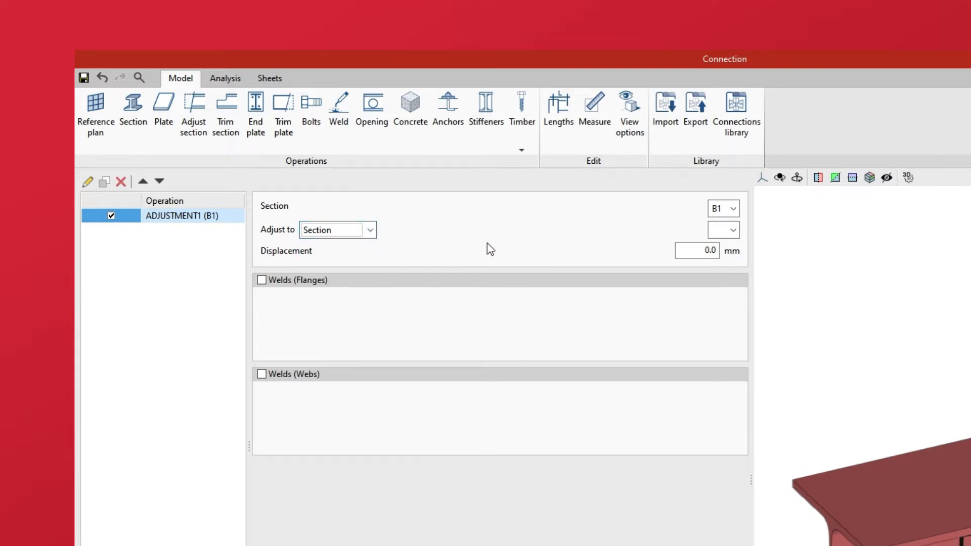
{"action": "left_click", "coordinate": [733, 230]}
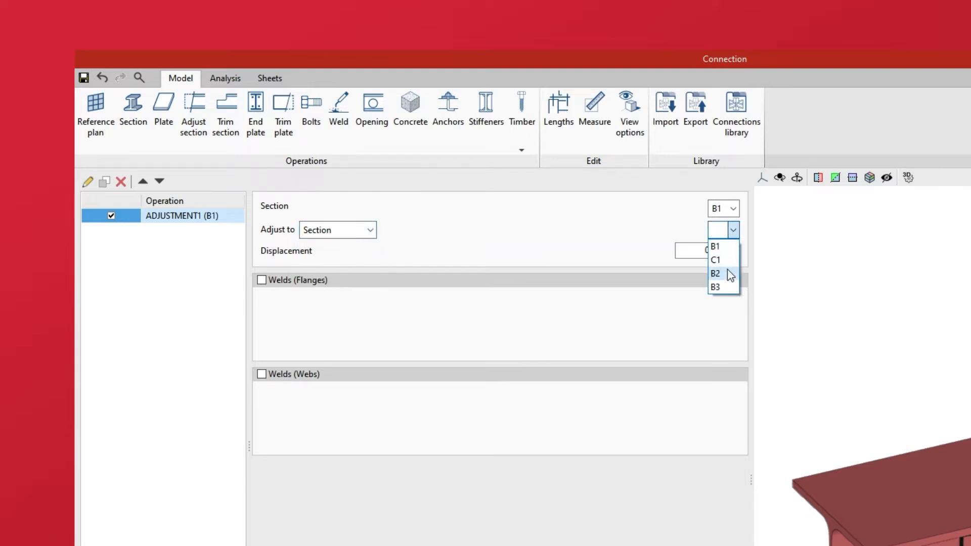
{"action": "left_click", "coordinate": [726, 287]}
{"action": "left_click", "coordinate": [733, 230]}
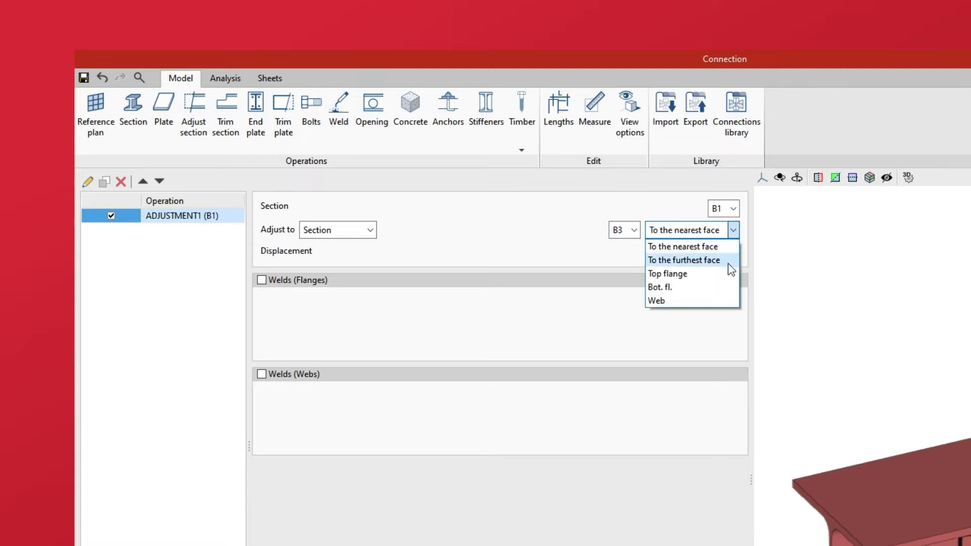
{"action": "left_click", "coordinate": [728, 301]}
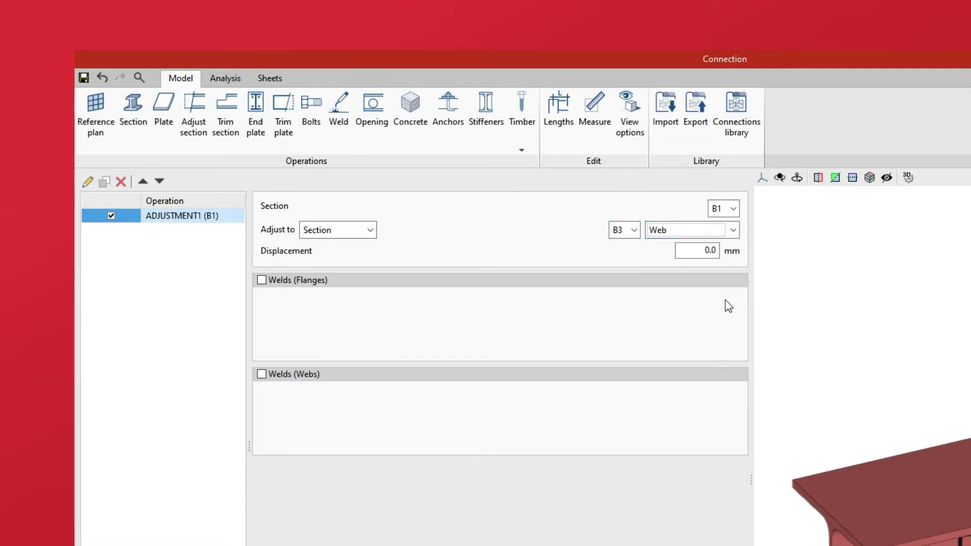
Set the displacement of the B1 adjustment to 105 mm and inspect the gap to B3.
{"action": "left_click_drag", "start_coordinate": [693, 251], "coordinate": [732, 257]}
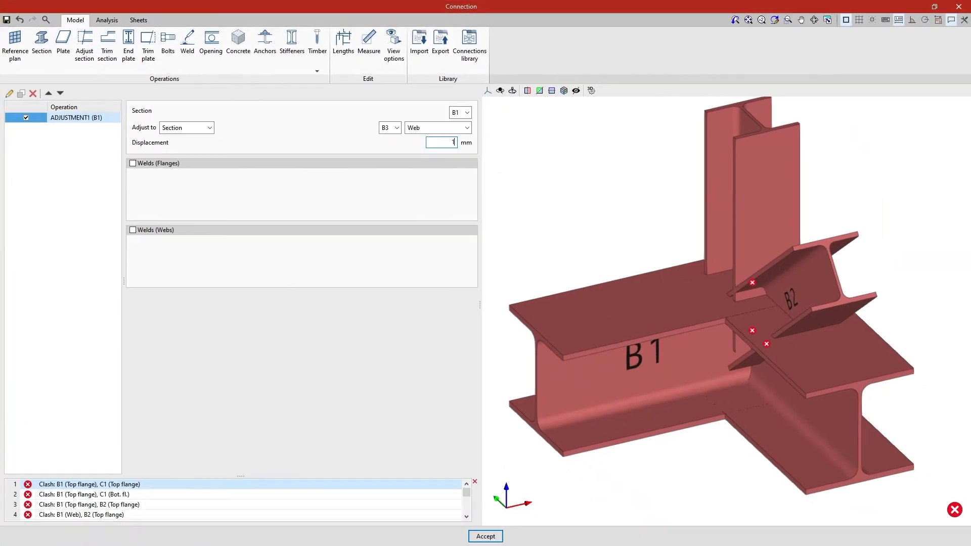
{"action": "type", "text": "105"}
{"action": "key", "text": "Return"}
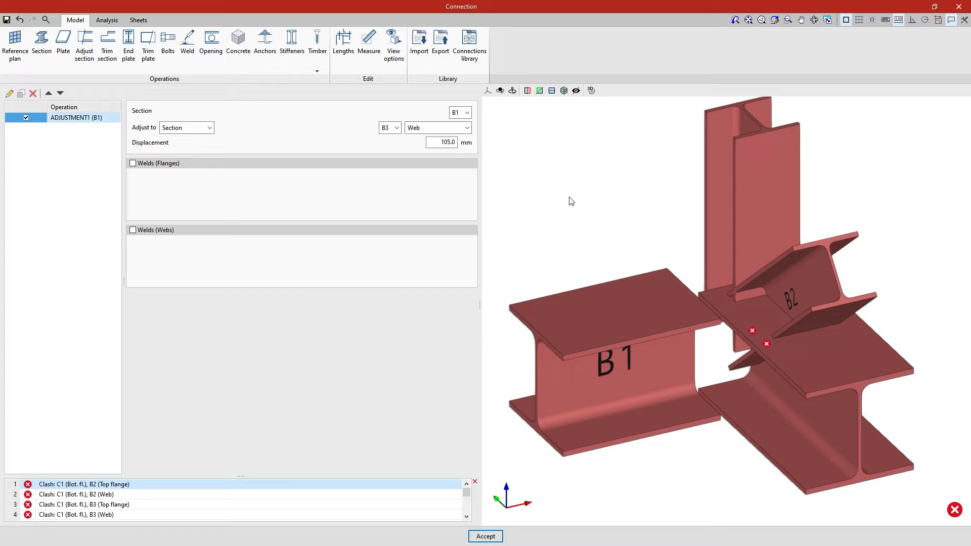
{"action": "scroll", "coordinate": [711, 359], "scroll_direction": "up", "scroll_amount": 4}
{"action": "mouse_move", "coordinate": [722, 373]}
{"action": "right_mouse_down"}
{"action": "mouse_move", "coordinate": [696, 369]}
{"action": "mouse_move", "coordinate": [733, 370]}
{"action": "right_mouse_up"}
{"action": "scroll", "coordinate": [729, 385], "scroll_direction": "down", "scroll_amount": 5}
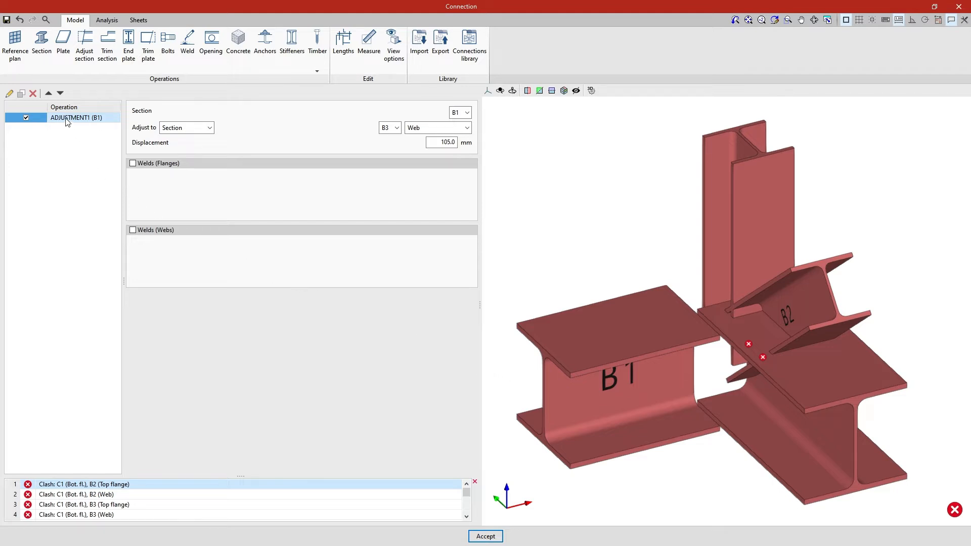
Duplicate the B1 adjustment and make the copy adjust section B3 to the web of B1.
{"action": "left_click", "coordinate": [21, 97]}
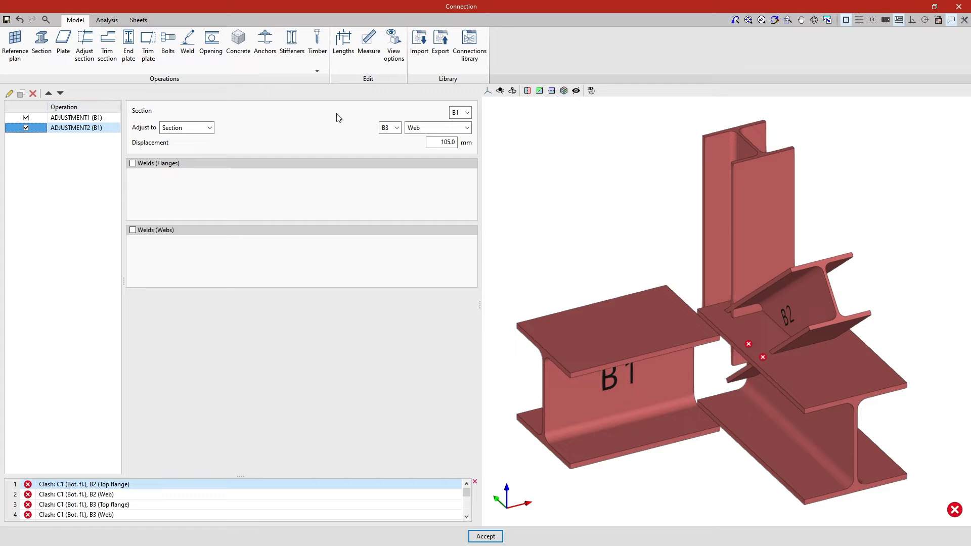
{"action": "left_click", "coordinate": [456, 113]}
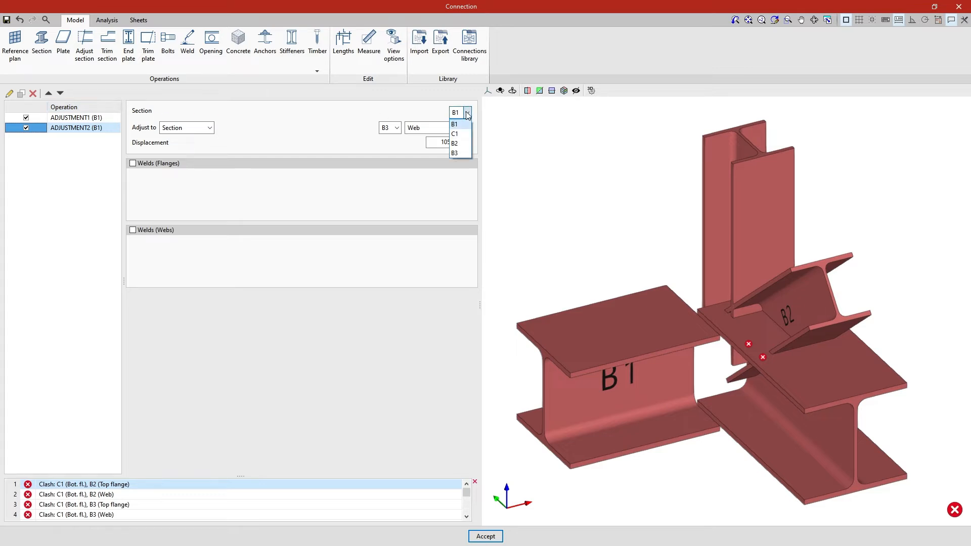
{"action": "left_click", "coordinate": [463, 146]}
{"action": "left_click", "coordinate": [396, 128]}
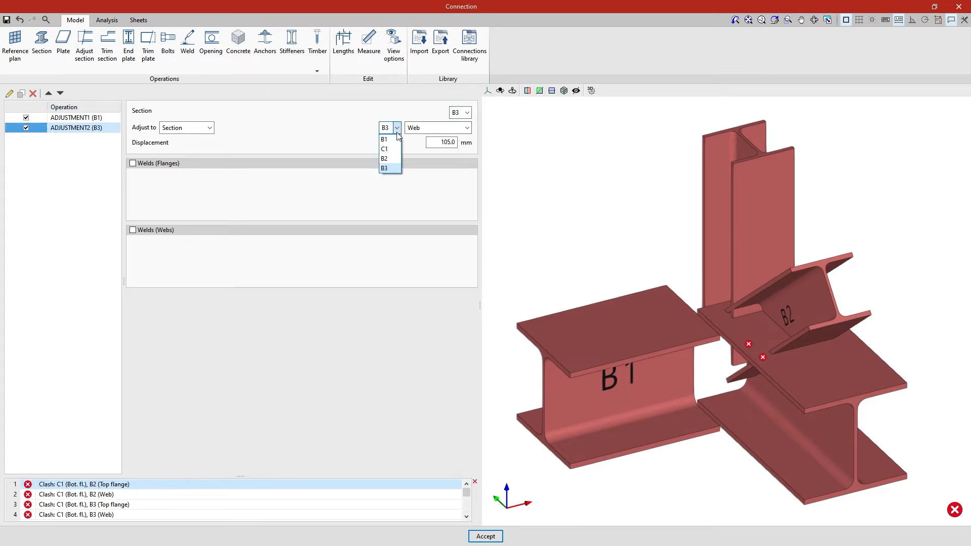
{"action": "left_click", "coordinate": [398, 139]}
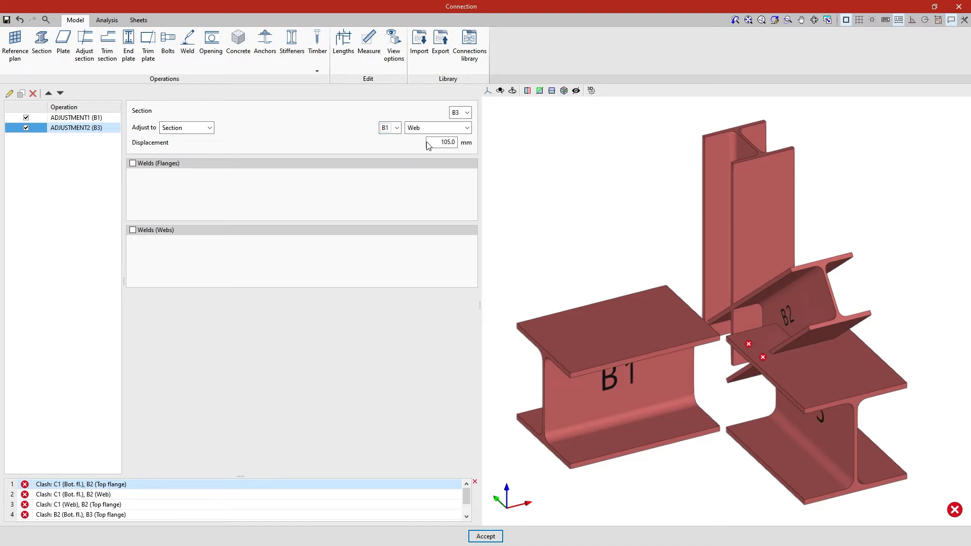
Set the displacement of the B3 adjustment to -105 mm.
{"action": "double_click", "coordinate": [440, 143]}
{"action": "type", "text": "-105"}
{"action": "key", "text": "Return"}
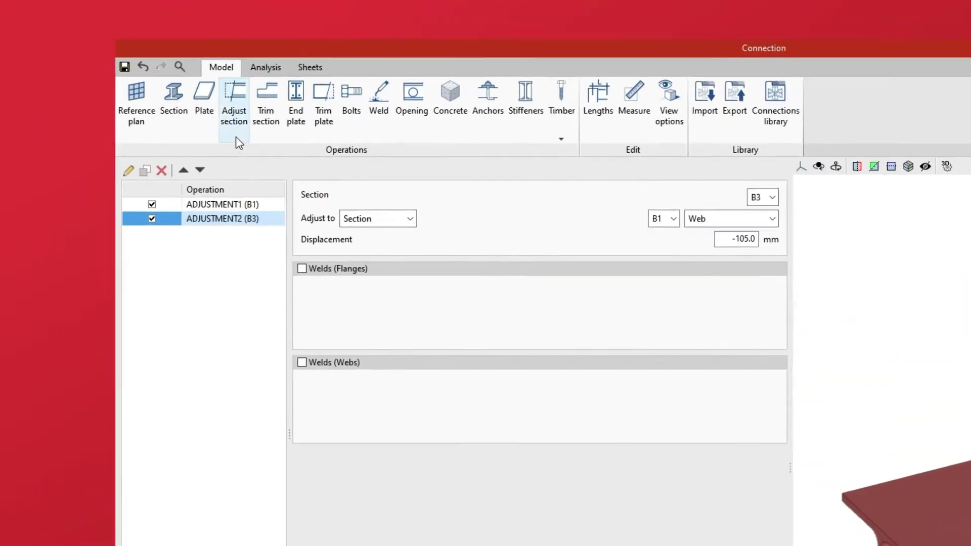
Add another Adjust section operation that adjusts column C1 to the top flange of B3.
{"action": "left_click", "coordinate": [84, 70]}
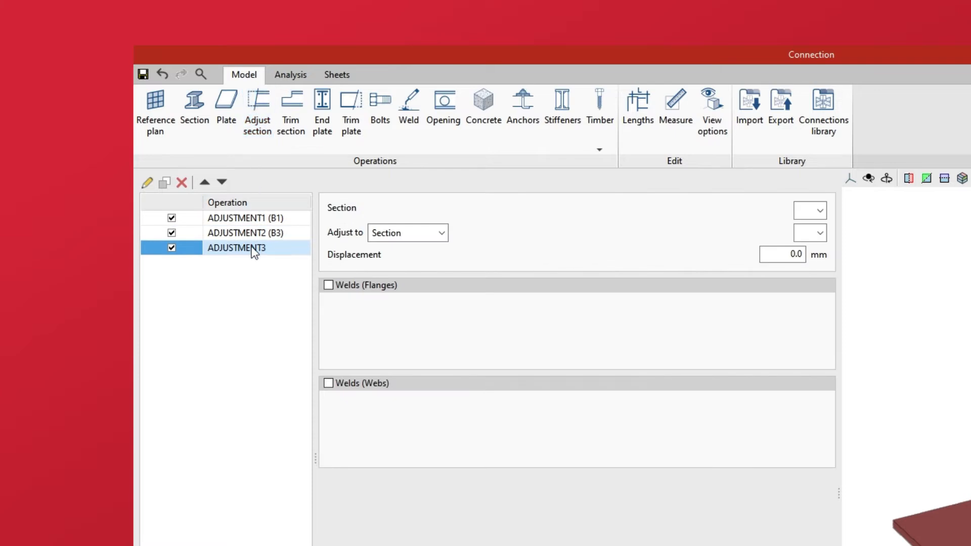
{"action": "left_click", "coordinate": [818, 213]}
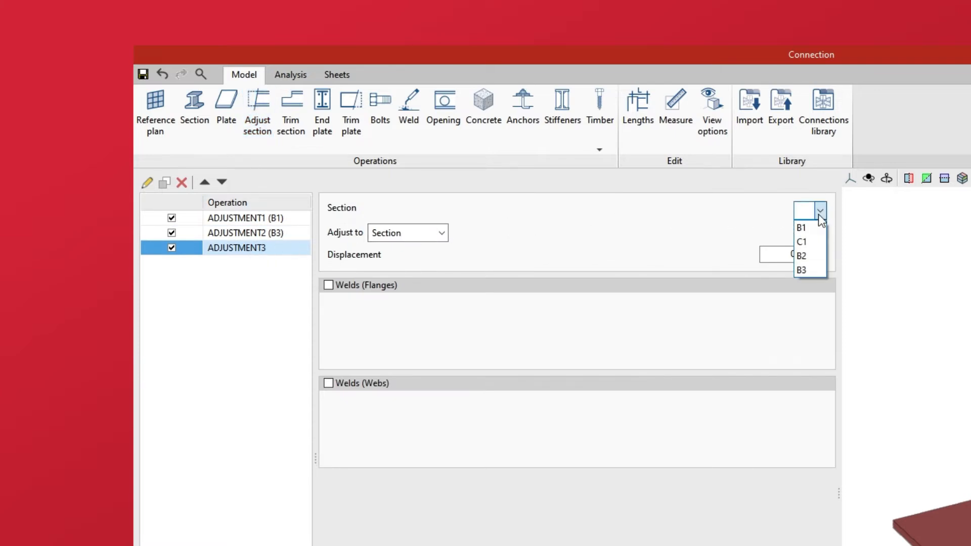
{"action": "left_click", "coordinate": [820, 240]}
{"action": "left_click", "coordinate": [820, 232]}
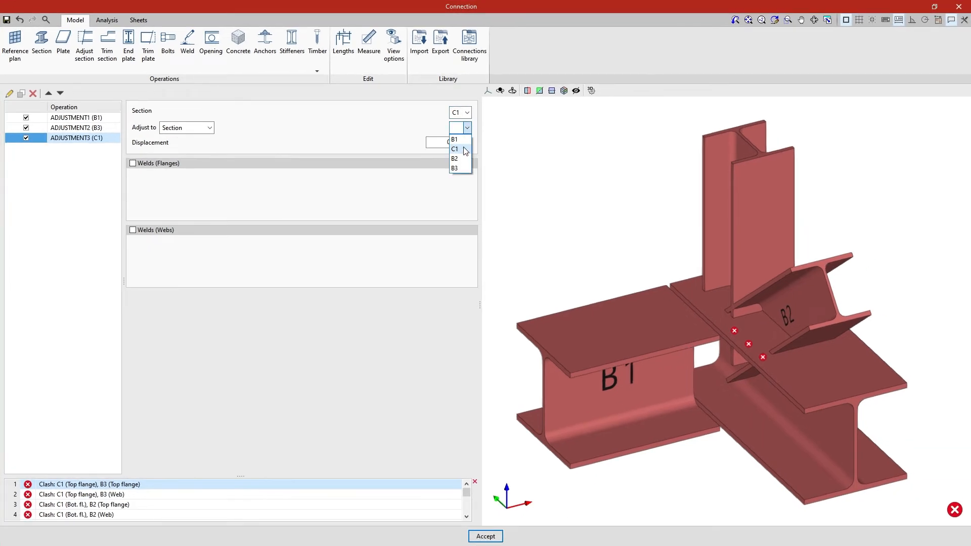
{"action": "left_click", "coordinate": [462, 168]}
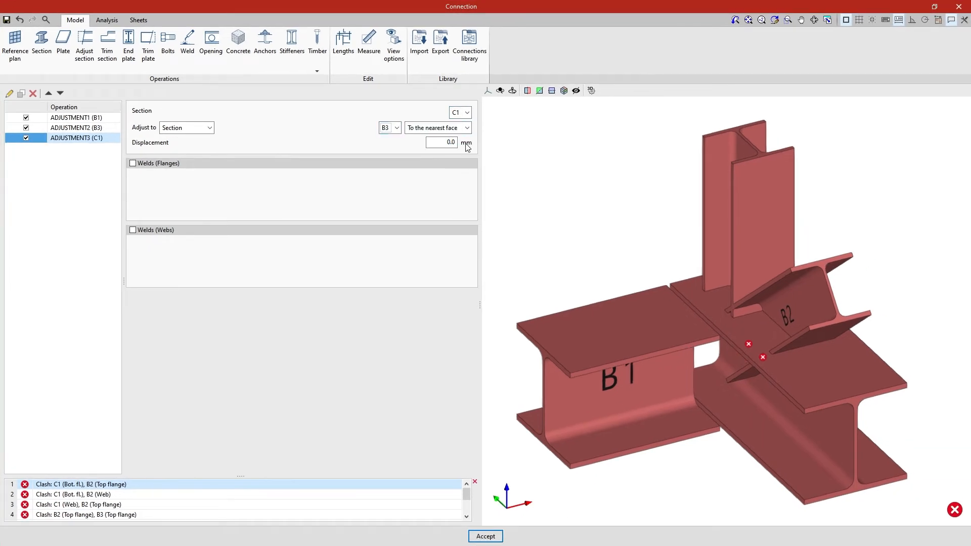
{"action": "left_click", "coordinate": [467, 129]}
{"action": "left_click", "coordinate": [463, 156]}
Enable the flange and web welds for the C1 adjustment and inspect them at the column base.
{"action": "left_click", "coordinate": [133, 163]}
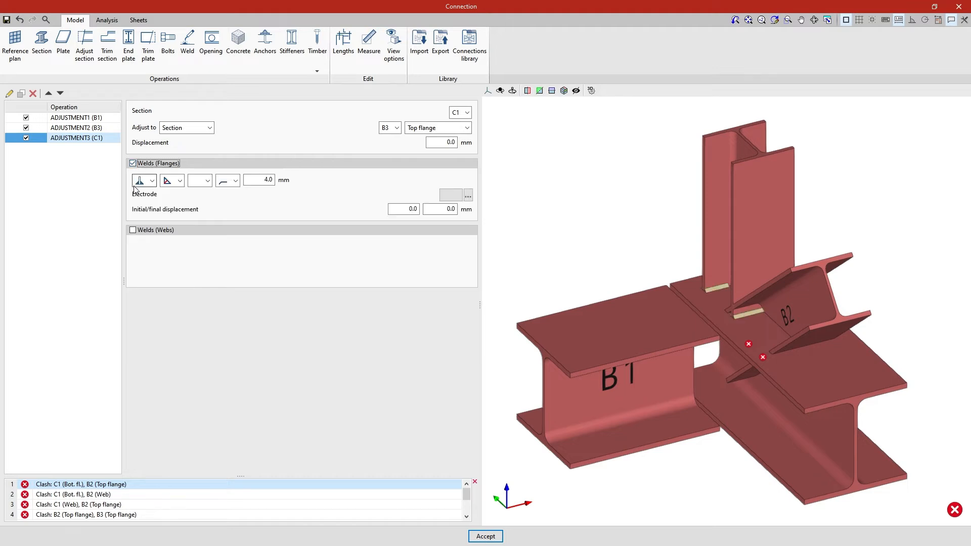
{"action": "left_click", "coordinate": [133, 230]}
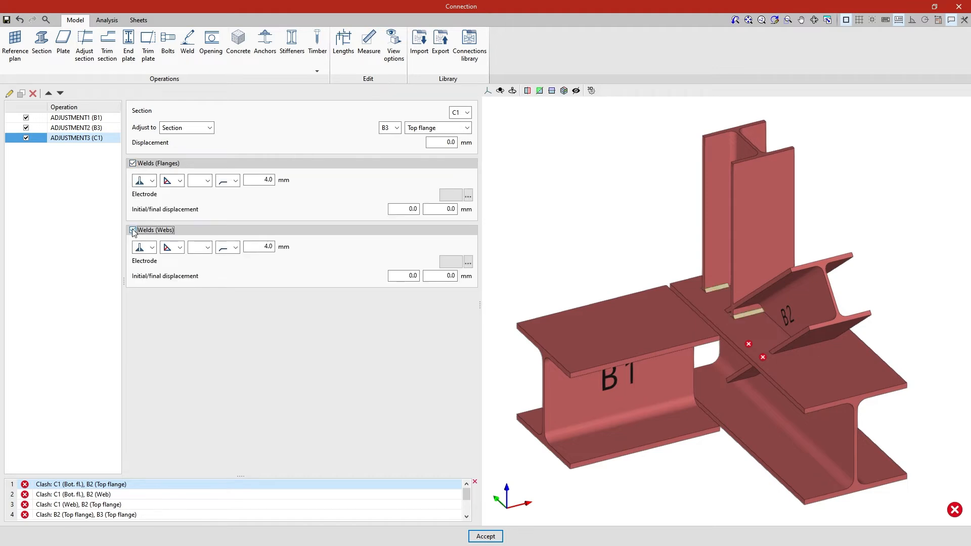
{"action": "middle_click_drag", "start_coordinate": [552, 258], "coordinate": [605, 277], "text": "shift"}
{"action": "scroll", "coordinate": [598, 277], "scroll_direction": "up", "scroll_amount": 1}
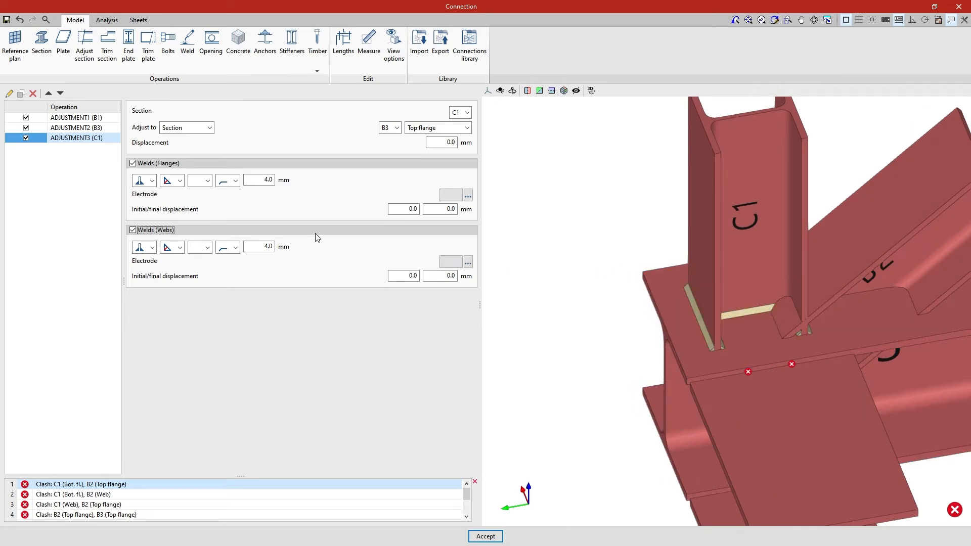
Review the available side, weld type, surface finish and execution options for C1's flange welds.
{"action": "left_click", "coordinate": [151, 181]}
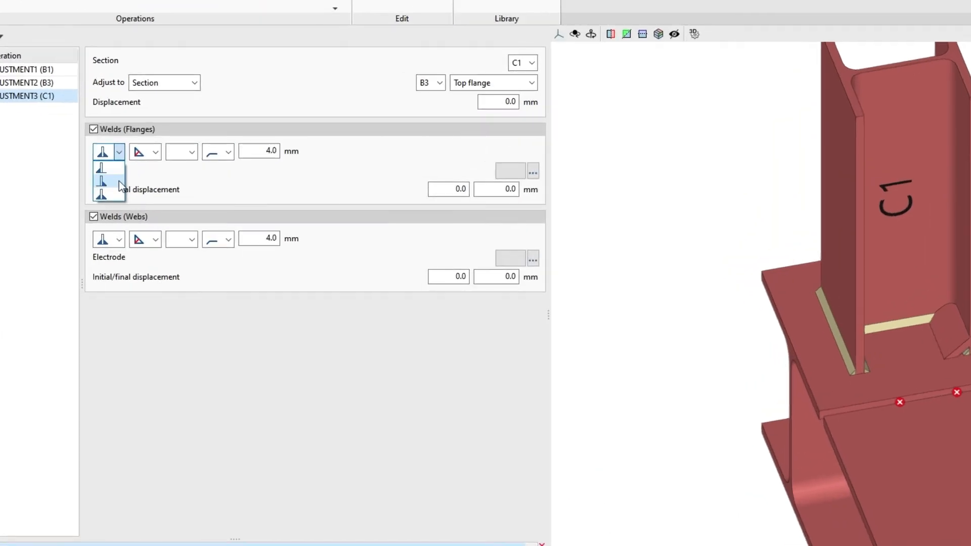
{"action": "left_click", "coordinate": [118, 193]}
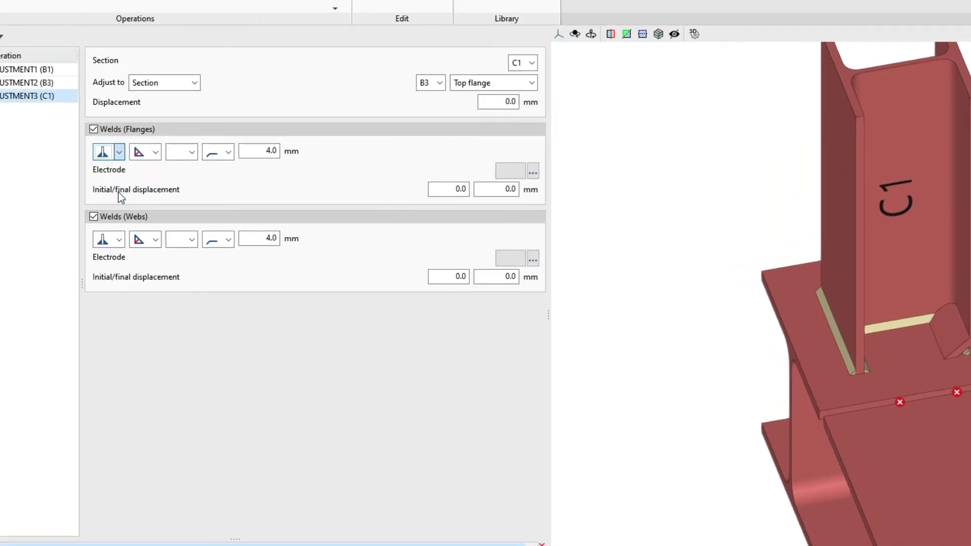
{"action": "left_click", "coordinate": [156, 152]}
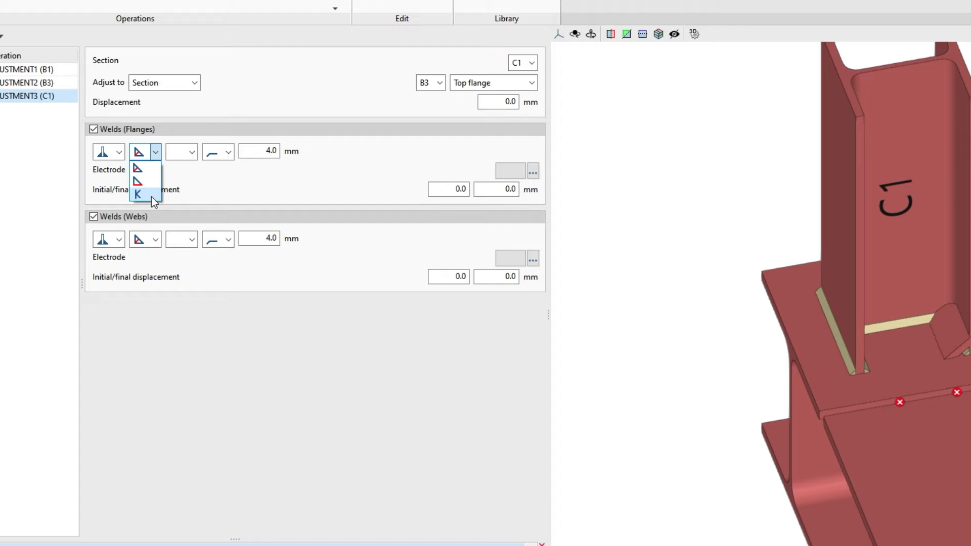
{"action": "left_click", "coordinate": [151, 171]}
{"action": "left_click", "coordinate": [192, 154]}
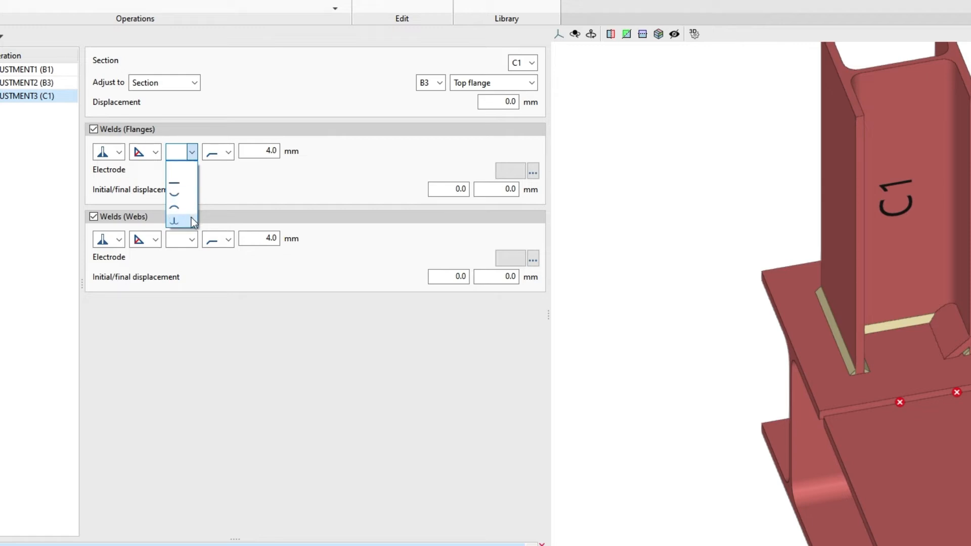
{"action": "left_click", "coordinate": [191, 174]}
{"action": "left_click", "coordinate": [229, 157]}
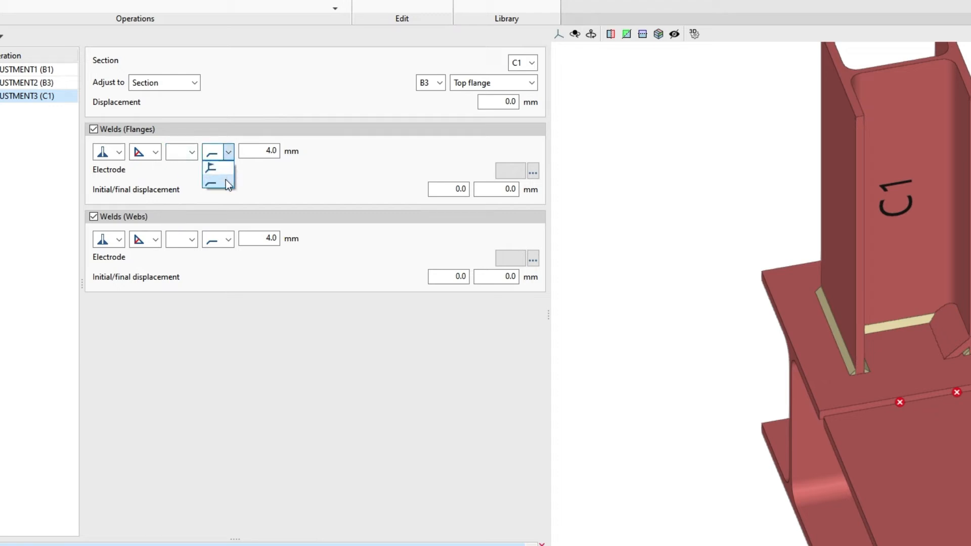
{"action": "left_click", "coordinate": [225, 180]}
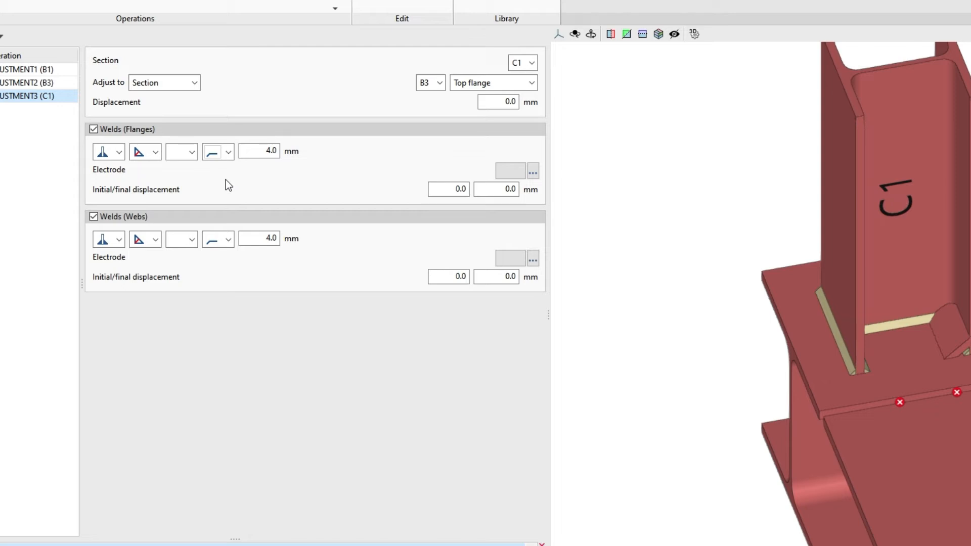
Set the size of C1's flange and web welds to 3.5 mm and check the flange welds' electrode settings.
{"action": "double_click", "coordinate": [269, 151]}
{"action": "type", "text": "3.5"}
{"action": "key", "text": "Tab"}
{"action": "double_click", "coordinate": [269, 238]}
{"action": "type", "text": "3.5"}
{"action": "key", "text": "Tab"}
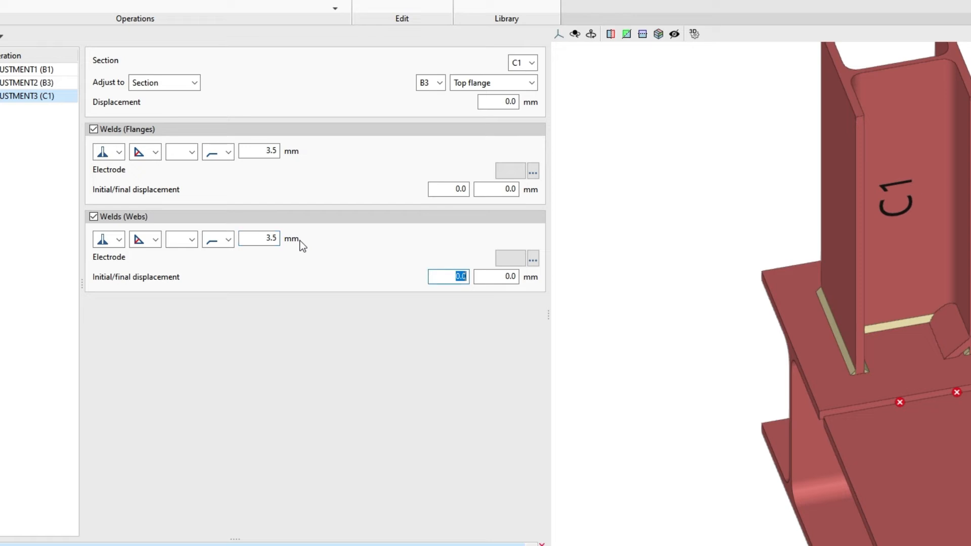
{"action": "left_click", "coordinate": [511, 173]}
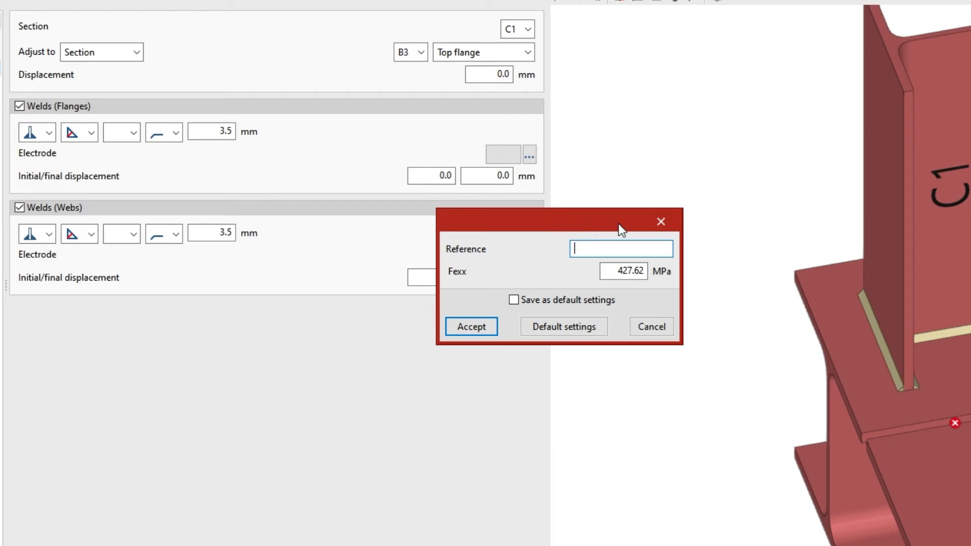
{"action": "left_click", "coordinate": [660, 222]}
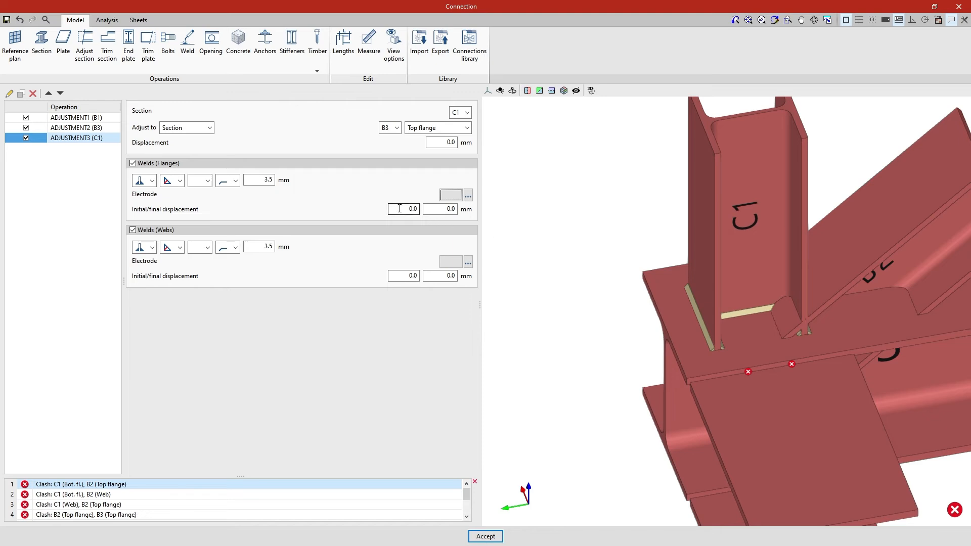
Examine the initial and final displacement settings of C1's flange welds and the ends of the weld beads at the column base.
{"action": "left_click_drag", "start_coordinate": [399, 208], "coordinate": [459, 208]}
{"action": "middle_click_drag", "start_coordinate": [814, 340], "coordinate": [694, 335], "text": "shift"}
{"action": "scroll", "coordinate": [735, 316], "scroll_direction": "up", "scroll_amount": 2}
{"action": "scroll", "coordinate": [736, 316], "scroll_direction": "up", "scroll_amount": 3}
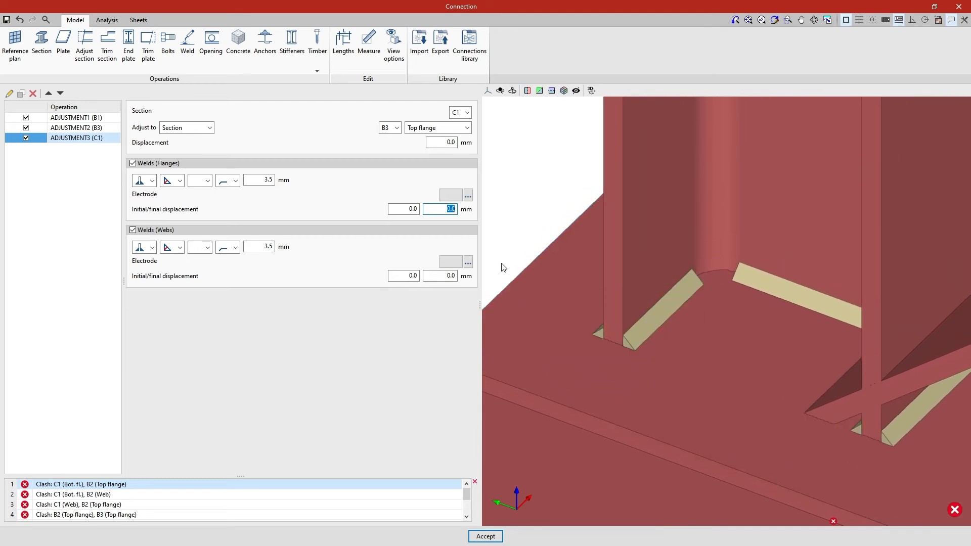
{"action": "mouse_move", "coordinate": [503, 268]}
{"action": "middle_mouse_down", "text": "shift"}
{"action": "mouse_move", "coordinate": [518, 286]}
{"action": "mouse_move", "coordinate": [496, 268]}
{"action": "middle_mouse_up", "text": "shift"}
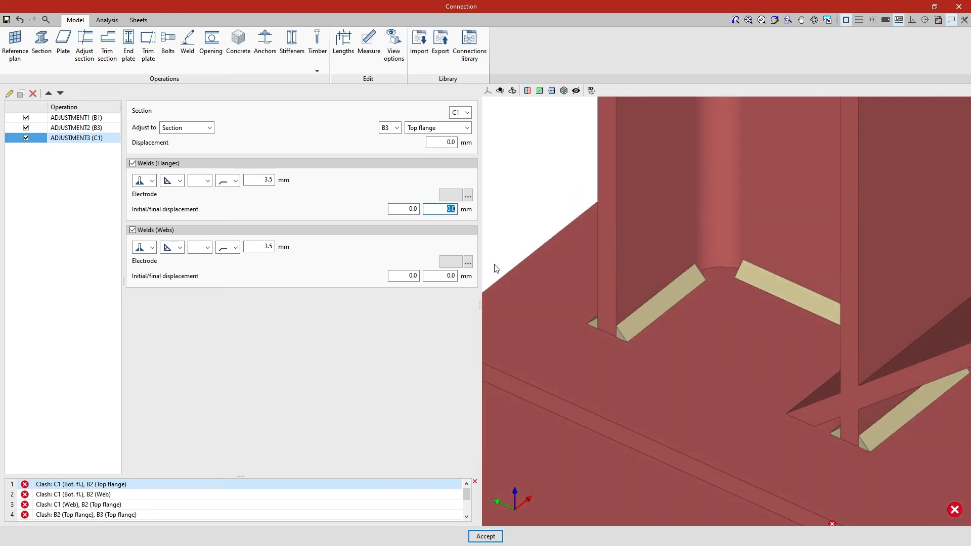
{"action": "middle_click", "coordinate": [496, 269]}
{"action": "middle_click", "coordinate": [496, 269]}
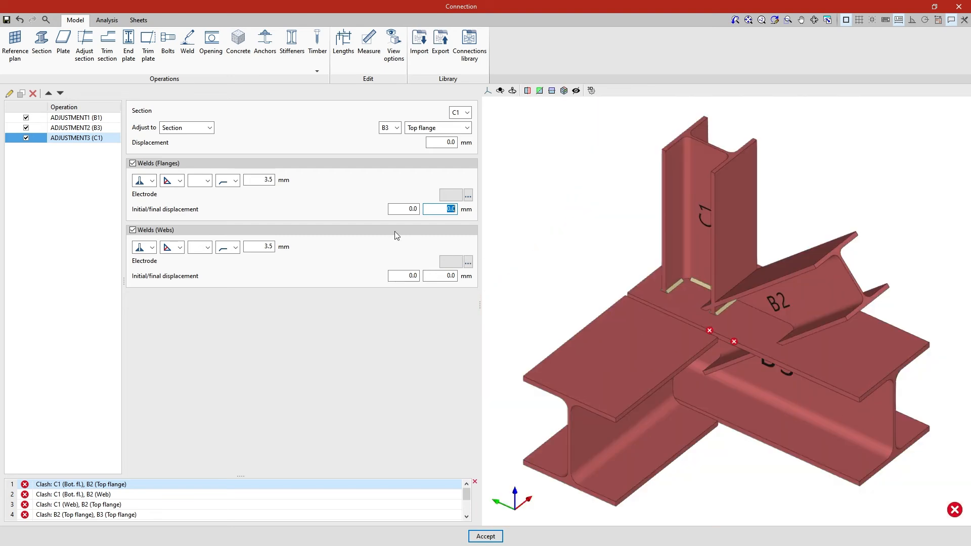
Add an Adjust section operation that adjusts diagonal B2 to the bottom flange of column C1.
{"action": "left_click", "coordinate": [88, 68]}
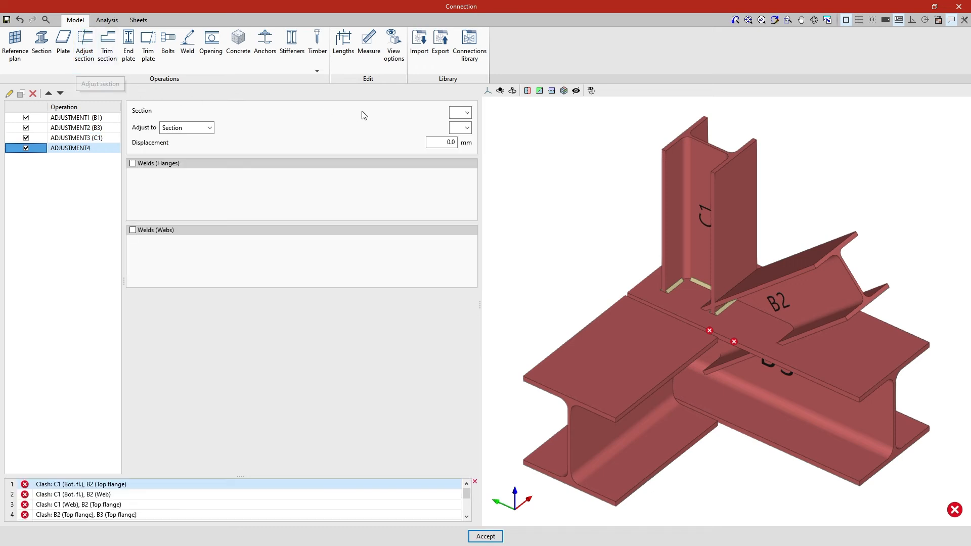
{"action": "left_click", "coordinate": [467, 113]}
{"action": "left_click", "coordinate": [455, 143]}
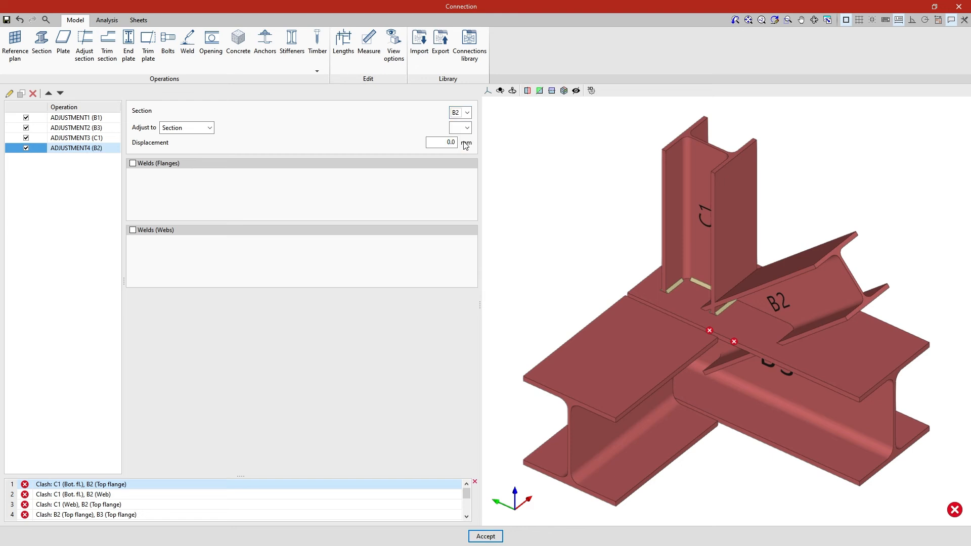
{"action": "left_click", "coordinate": [467, 128]}
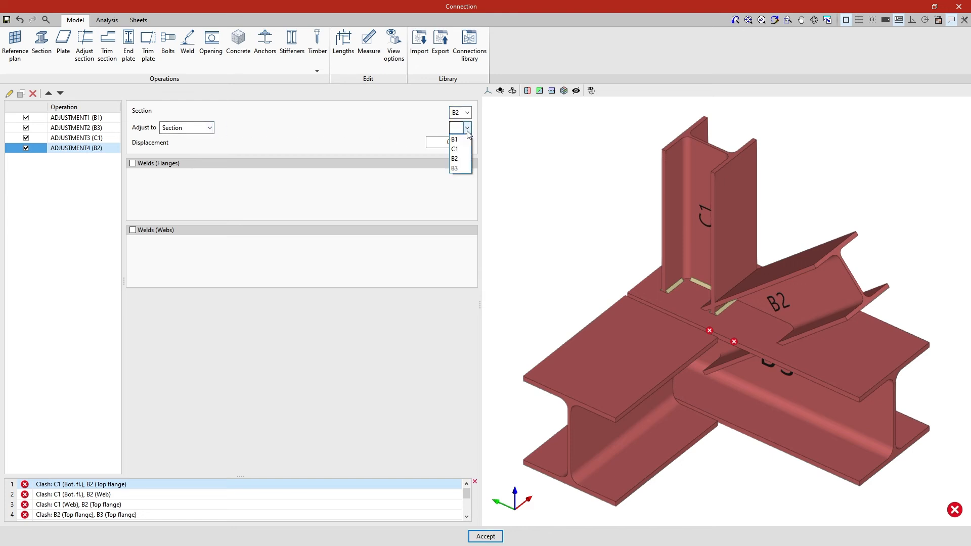
{"action": "left_click", "coordinate": [458, 146]}
{"action": "left_click", "coordinate": [467, 128]}
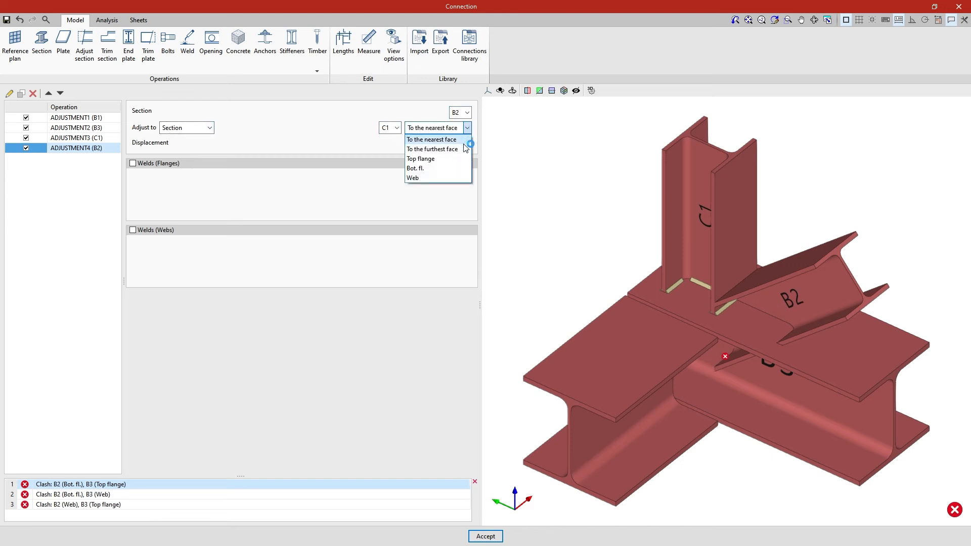
{"action": "left_click", "coordinate": [458, 166]}
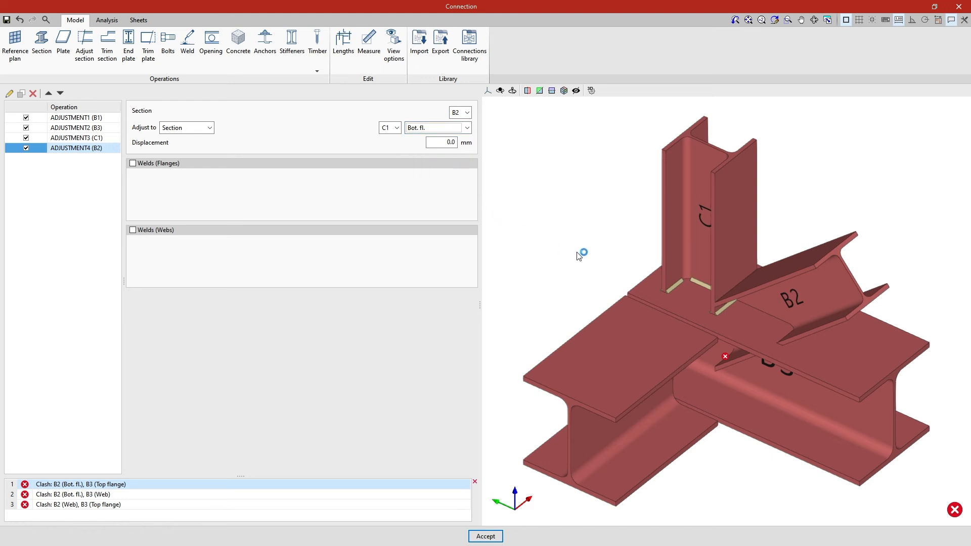
Set the displacement of B2's adjustment to C1 to 10 mm and check the gap between the two members.
{"action": "middle_click_drag", "start_coordinate": [620, 263], "coordinate": [659, 244]}
{"action": "scroll", "coordinate": [749, 307], "scroll_direction": "up", "scroll_amount": 5}
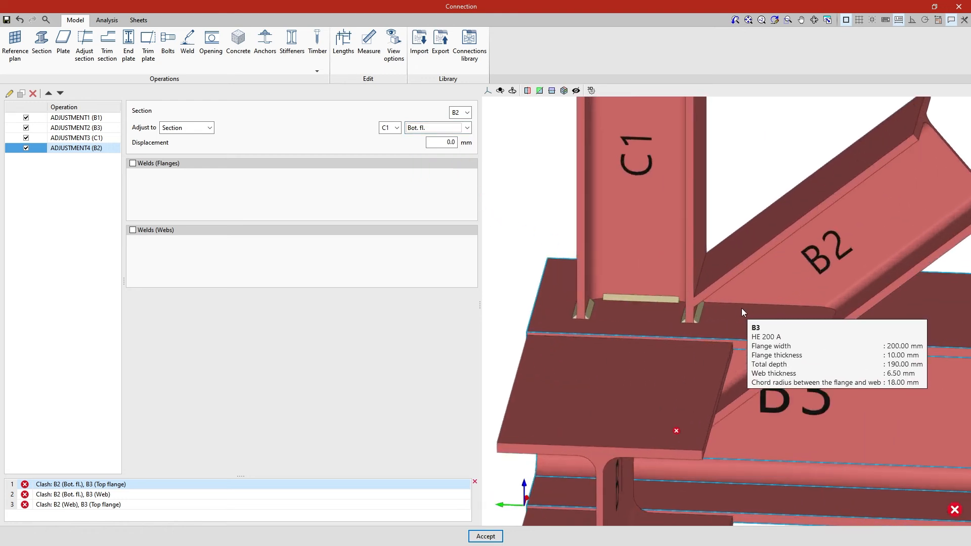
{"action": "left_click", "coordinate": [438, 141]}
{"action": "type", "text": "10"}
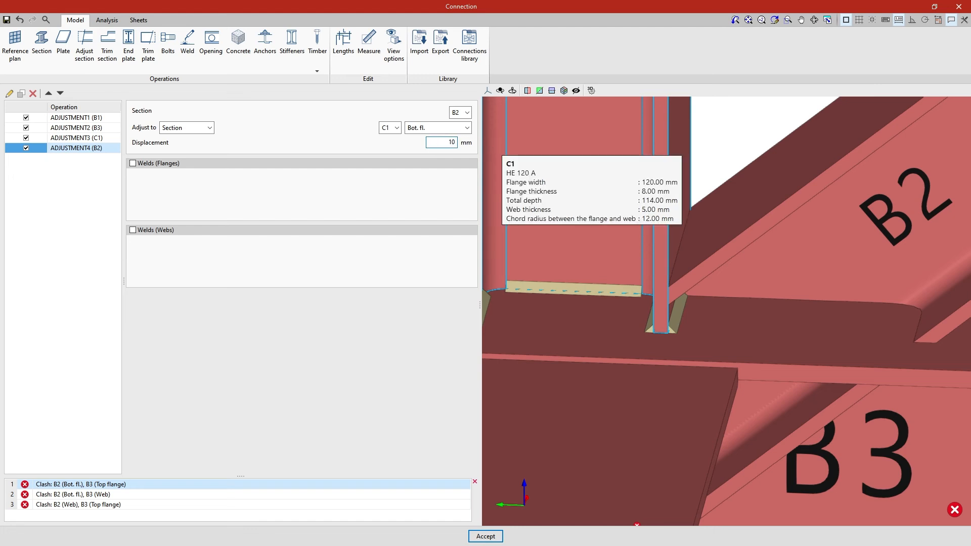
{"action": "key", "text": "Return"}
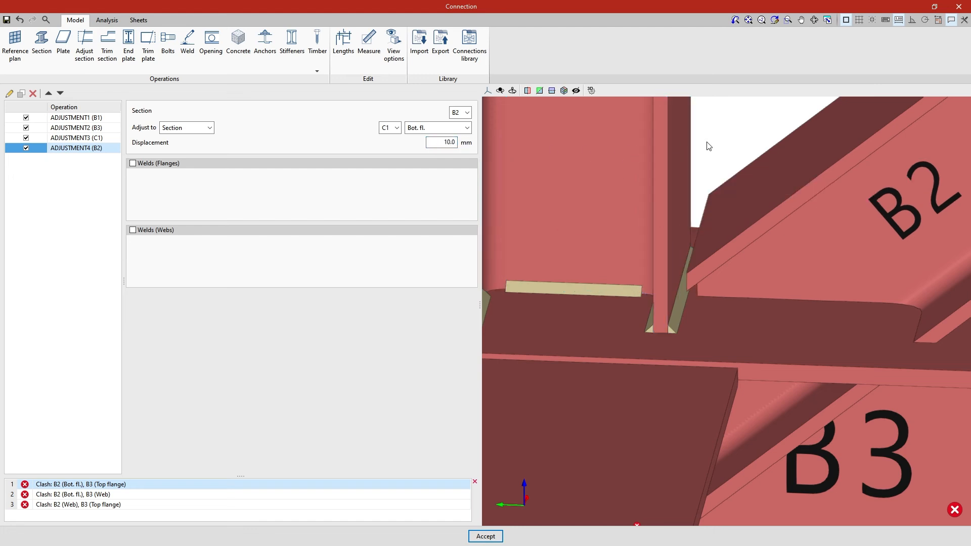
{"action": "right_click_drag", "start_coordinate": [708, 146], "coordinate": [719, 130]}
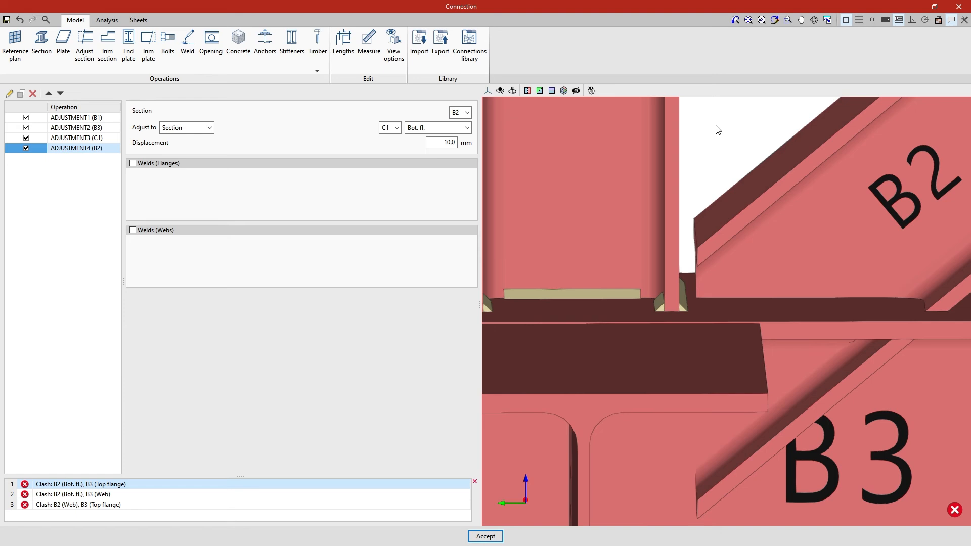
{"action": "scroll", "coordinate": [718, 130], "scroll_direction": "down", "scroll_amount": 4}
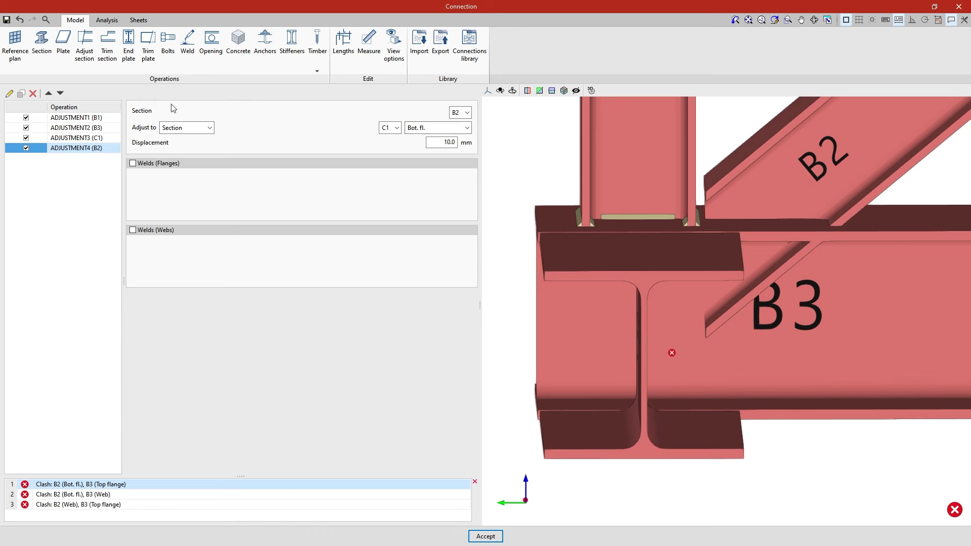
Add a second Adjust section operation for B2 that adjusts it to the top flange of B3.
{"action": "left_click", "coordinate": [86, 69]}
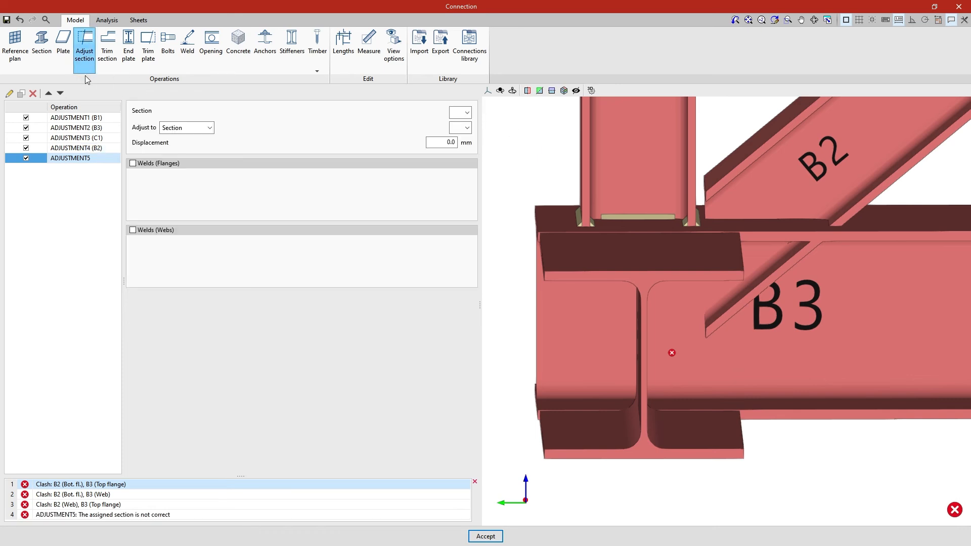
{"action": "left_click", "coordinate": [466, 112]}
{"action": "left_click", "coordinate": [463, 140]}
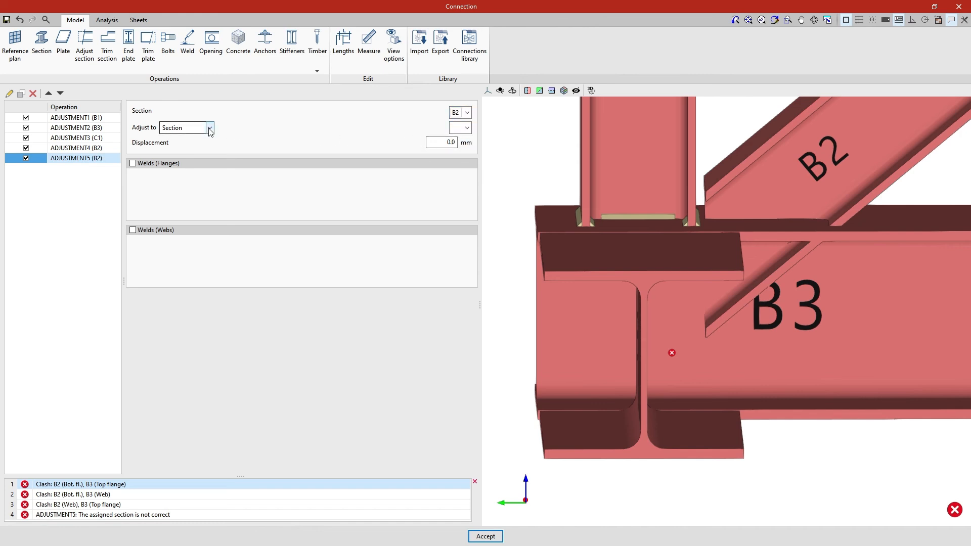
{"action": "left_click", "coordinate": [466, 128]}
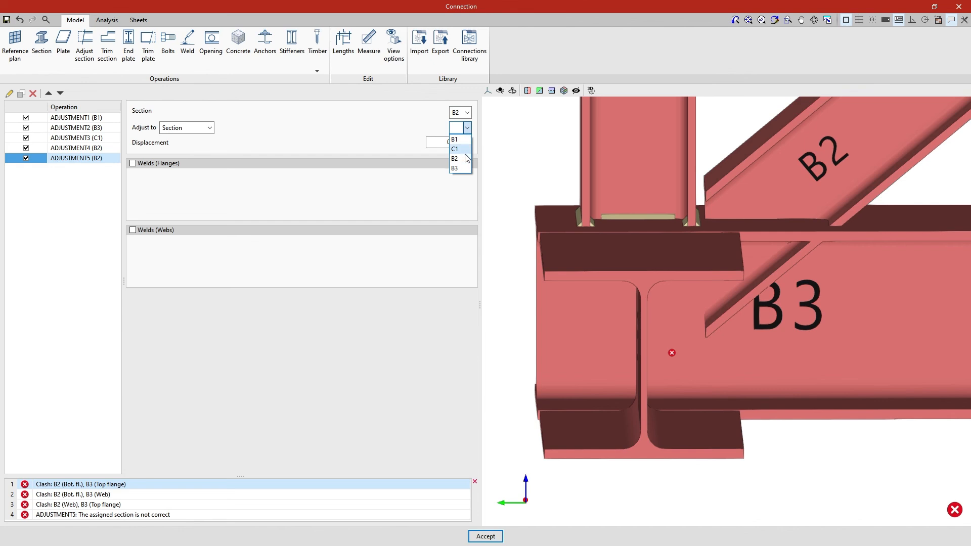
{"action": "left_click", "coordinate": [454, 168]}
{"action": "left_click", "coordinate": [468, 128]}
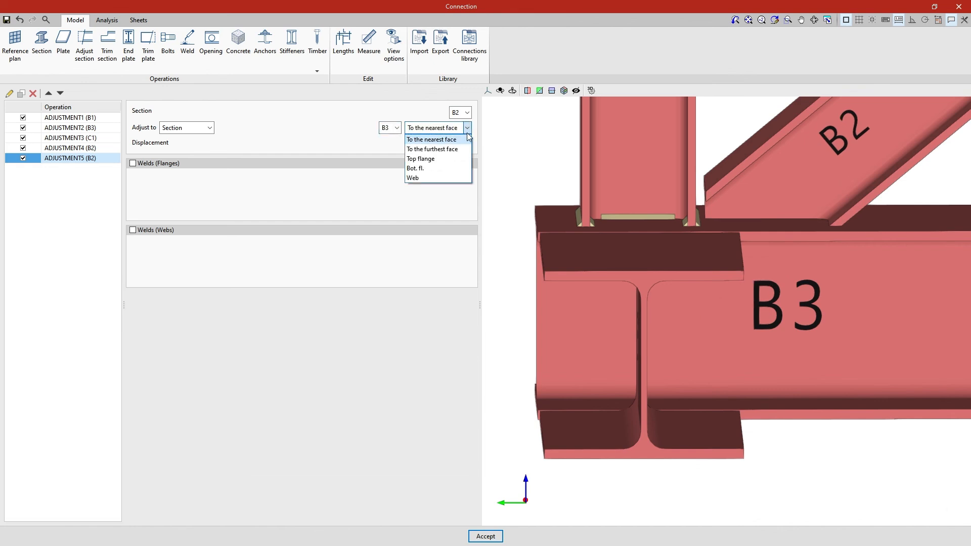
{"action": "left_click", "coordinate": [464, 158]}
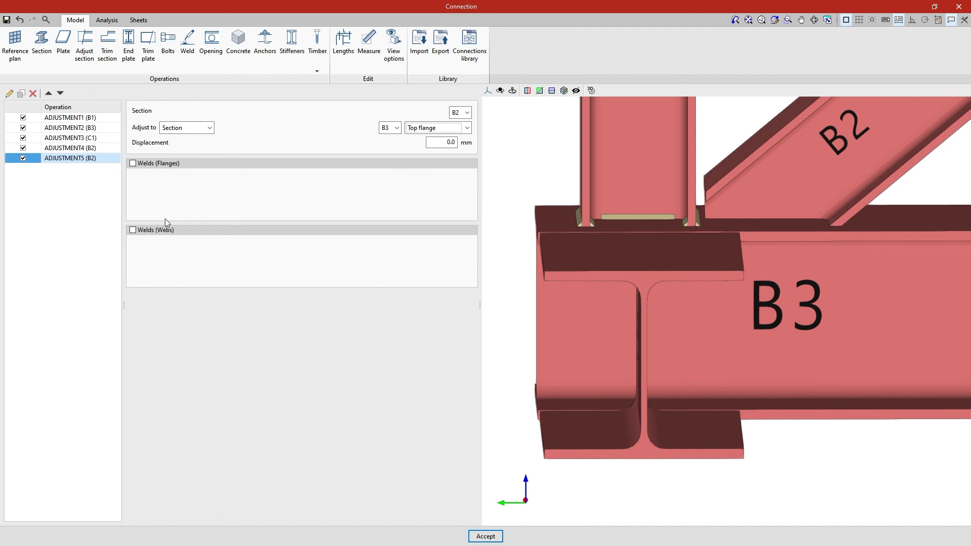
Enable the web welds for B2's adjustment to B3, set their final displacement to 15 mm and inspect the bead.
{"action": "left_click", "coordinate": [134, 231]}
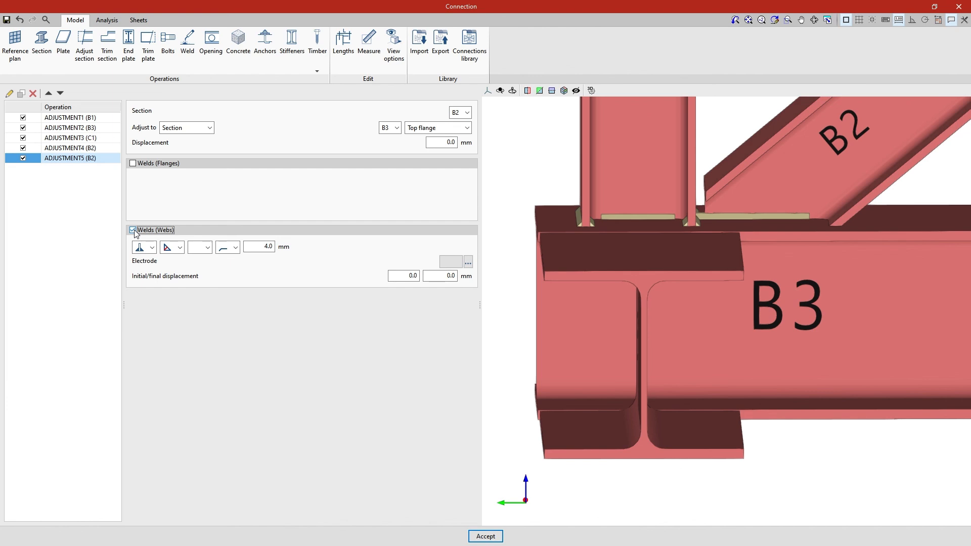
{"action": "left_click", "coordinate": [435, 277]}
{"action": "left_click_drag", "start_coordinate": [435, 277], "coordinate": [465, 277]}
{"action": "key", "text": "Tab"}
{"action": "scroll", "coordinate": [721, 217], "scroll_direction": "up", "scroll_amount": 5}
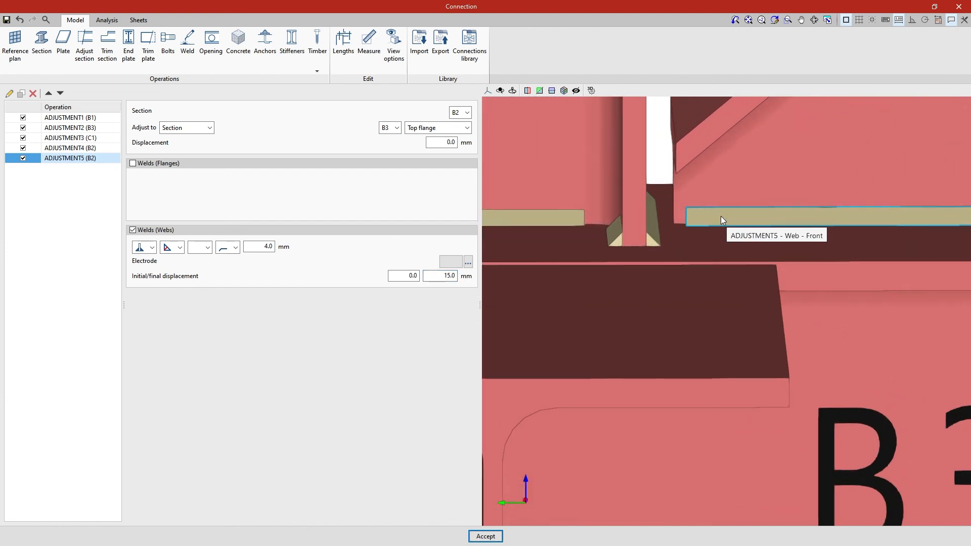
{"action": "scroll", "coordinate": [721, 216], "scroll_direction": "down", "scroll_amount": 5}
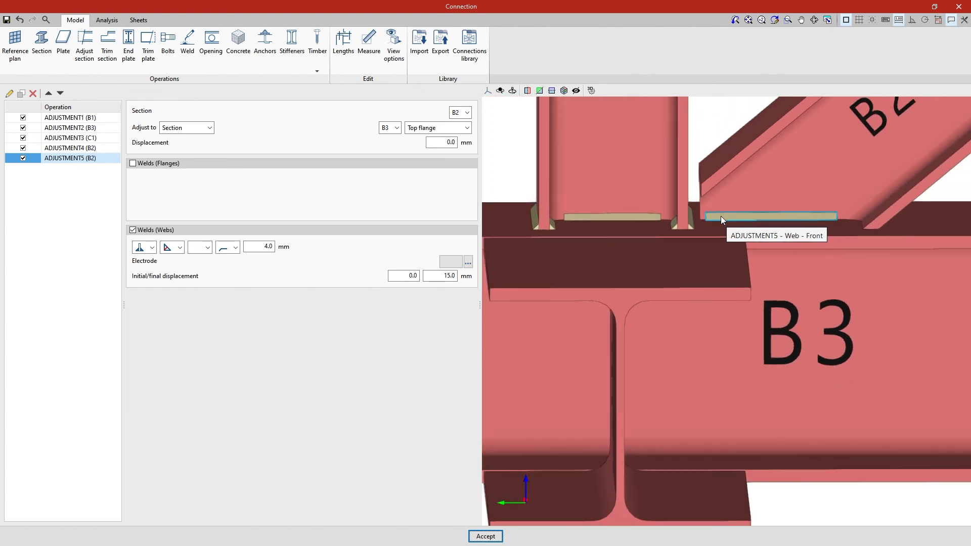
{"action": "scroll", "coordinate": [721, 217], "scroll_direction": "down", "scroll_amount": 2}
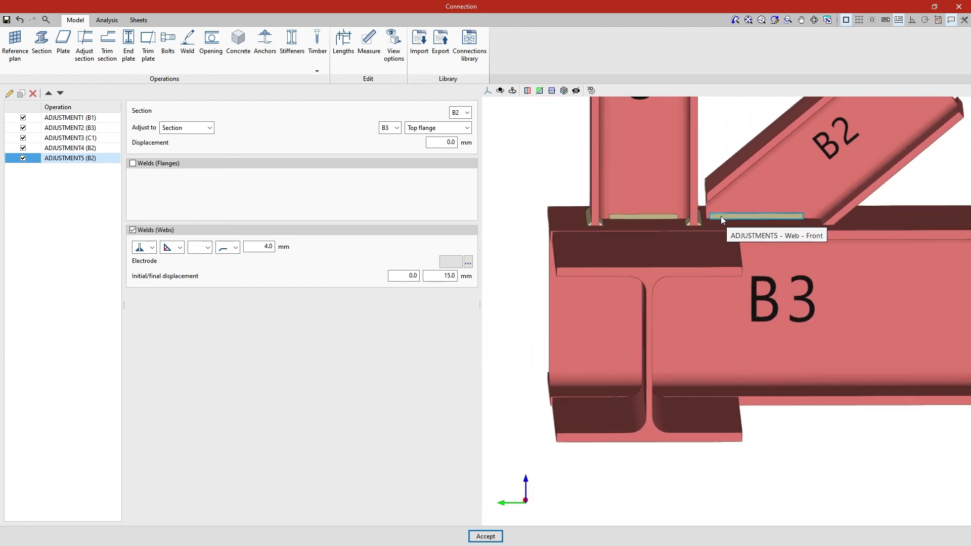
{"action": "right_click_drag", "start_coordinate": [721, 216], "coordinate": [678, 243]}
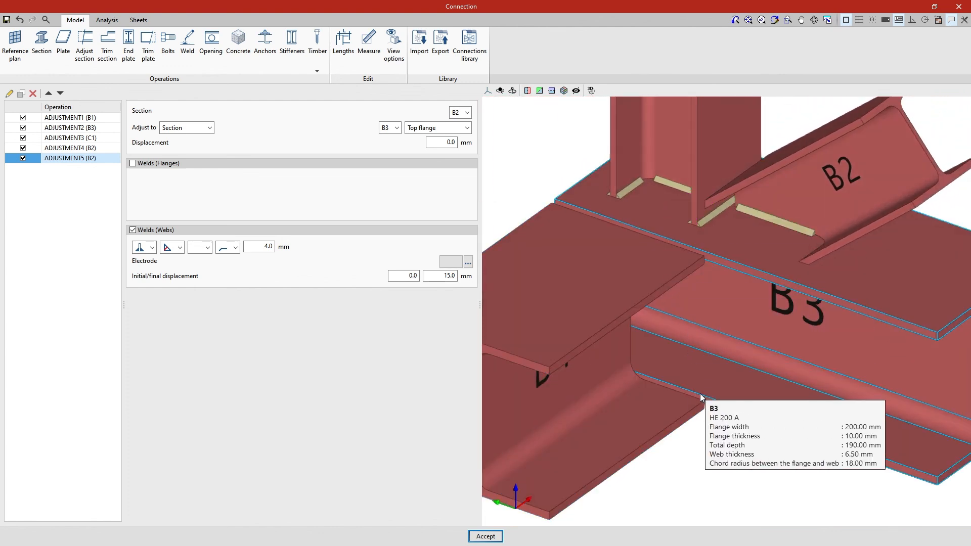